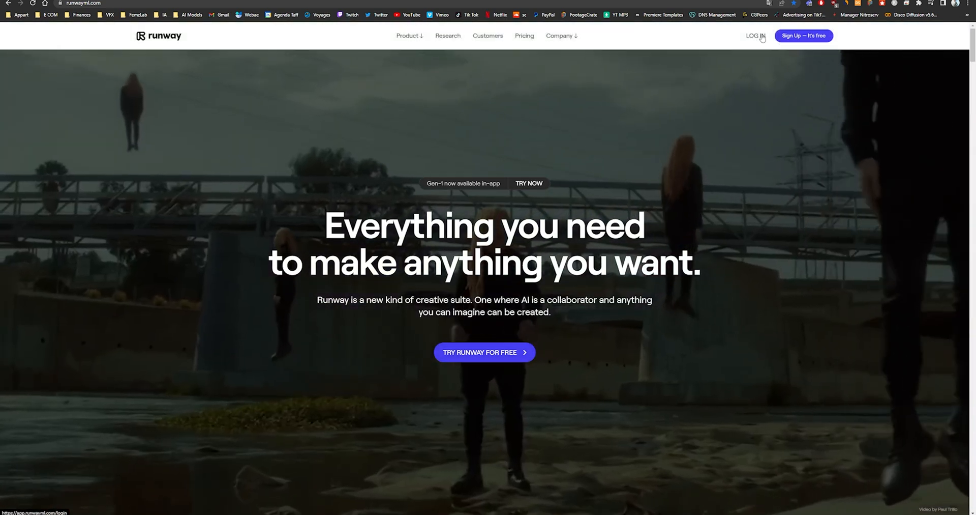
Step: Log in to Runway and open the Gen-1: Video to Video tool from the AI Magic Tools
{"action": "left_click", "coordinate": [761, 36]}
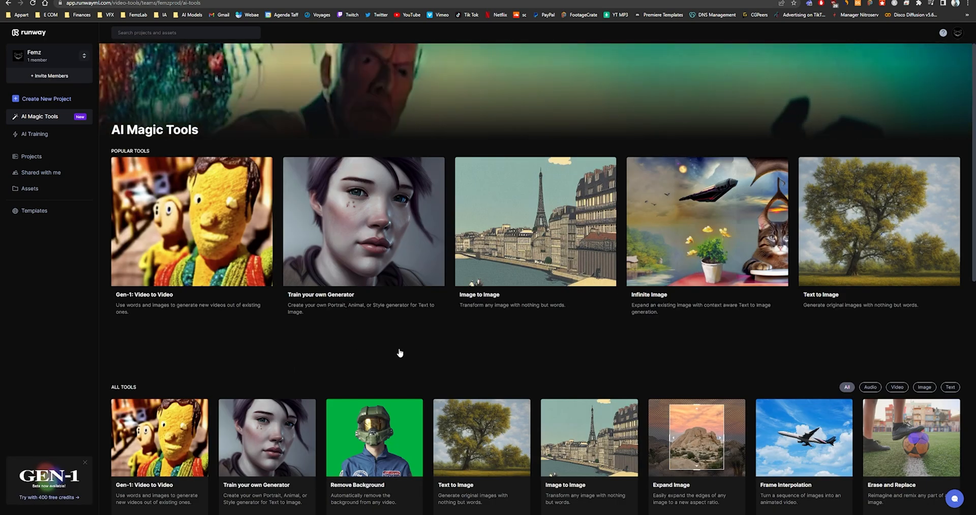
{"action": "scroll", "coordinate": [400, 352], "scroll_direction": "down", "scroll_amount": 4}
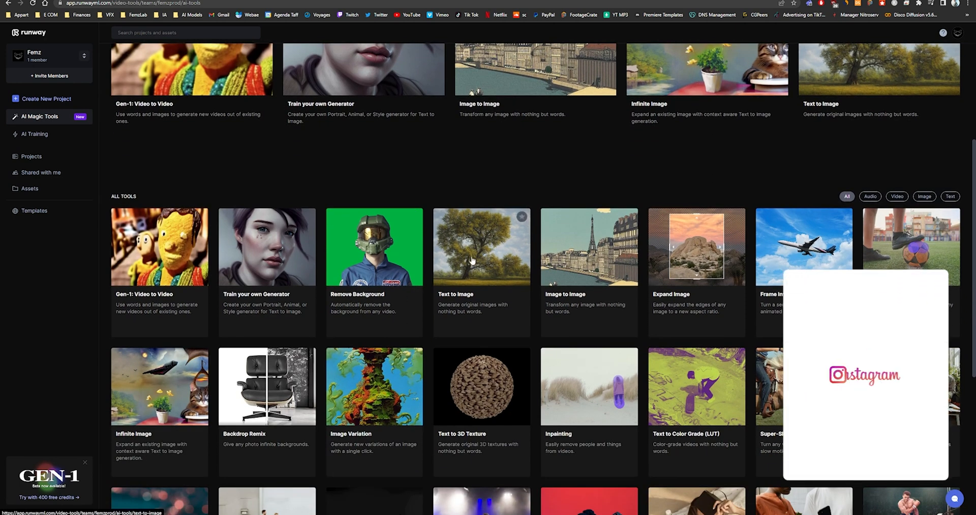
{"action": "scroll", "coordinate": [483, 265], "scroll_direction": "down", "scroll_amount": 2}
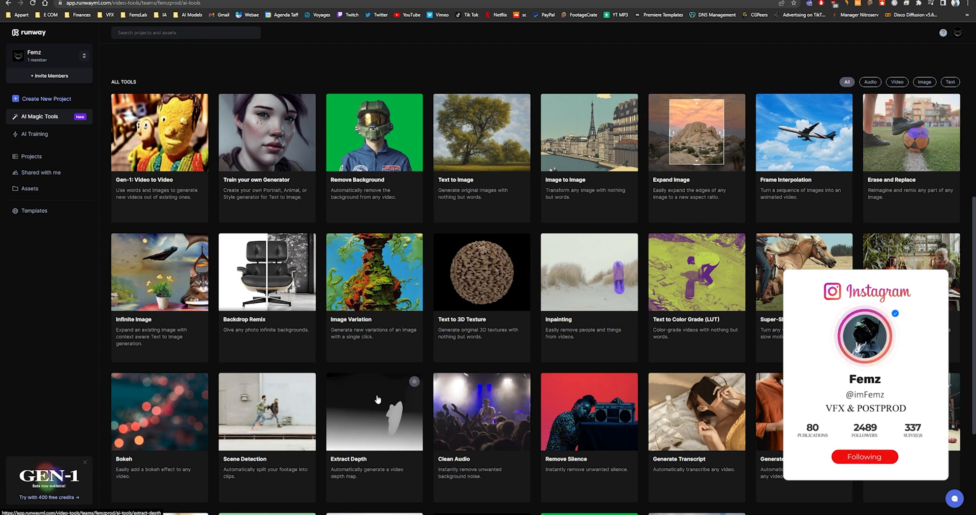
{"action": "scroll", "coordinate": [378, 399], "scroll_direction": "down", "scroll_amount": 3}
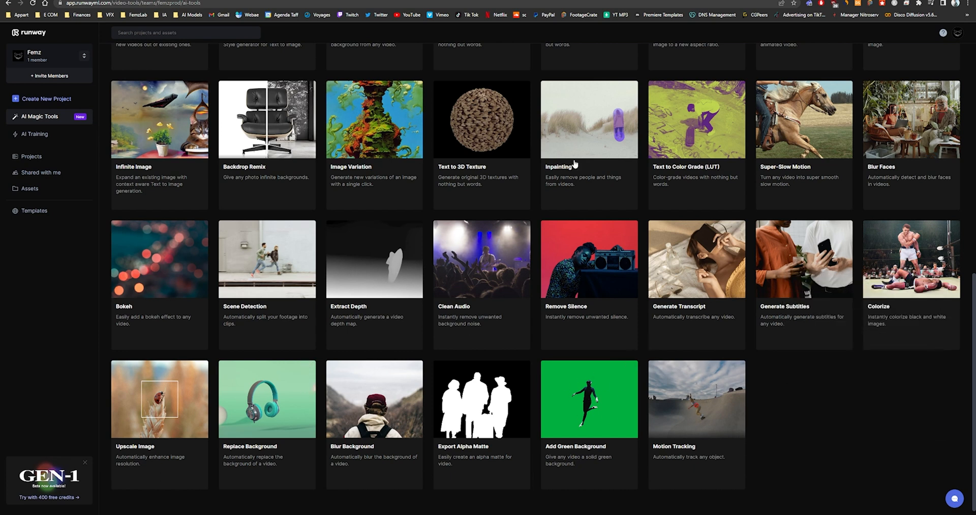
{"action": "scroll", "coordinate": [277, 373], "scroll_direction": "up", "scroll_amount": 5}
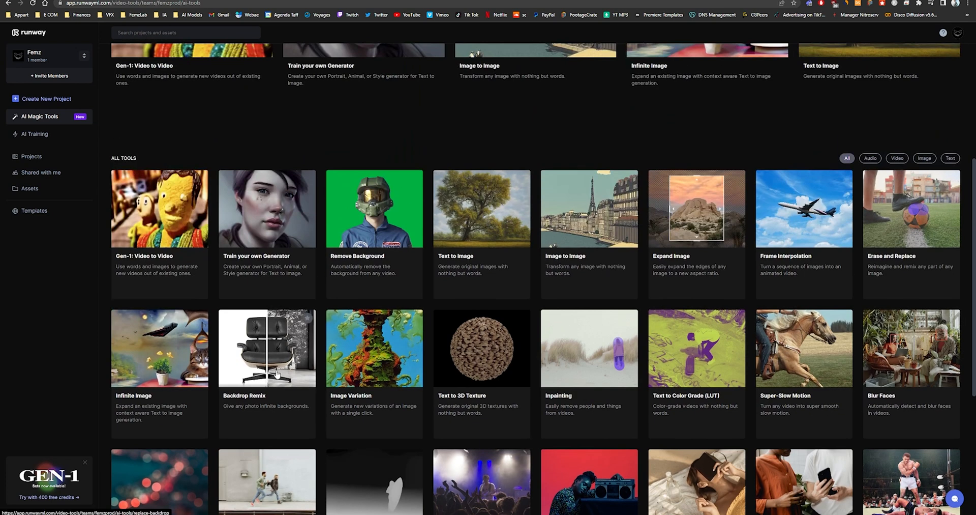
{"action": "scroll", "coordinate": [277, 373], "scroll_direction": "up", "scroll_amount": 3}
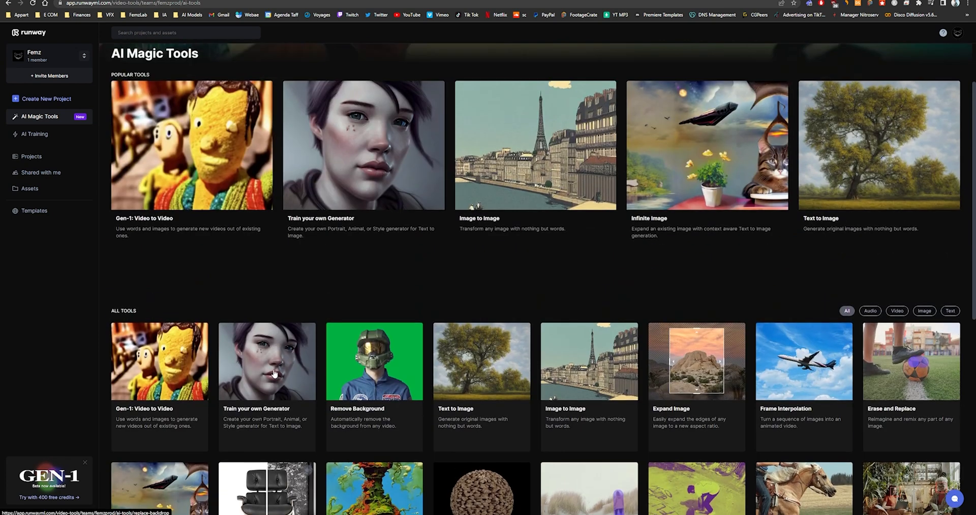
{"action": "left_click", "coordinate": [173, 147]}
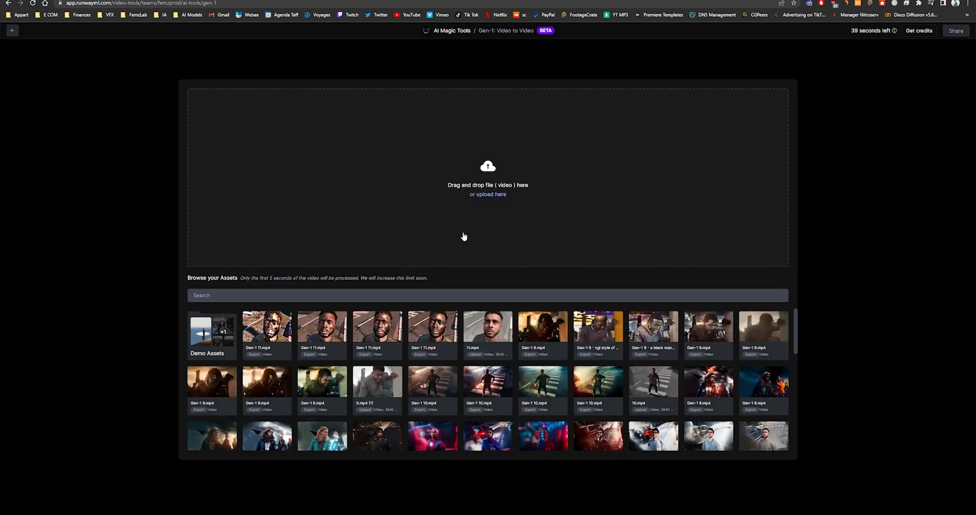
Step: Upload video file 6 from the rush folder as the source video
{"action": "scroll", "coordinate": [252, 385], "scroll_direction": "down", "scroll_amount": 5}
{"action": "scroll", "coordinate": [253, 385], "scroll_direction": "up", "scroll_amount": 6}
{"action": "left_click", "coordinate": [388, 152]}
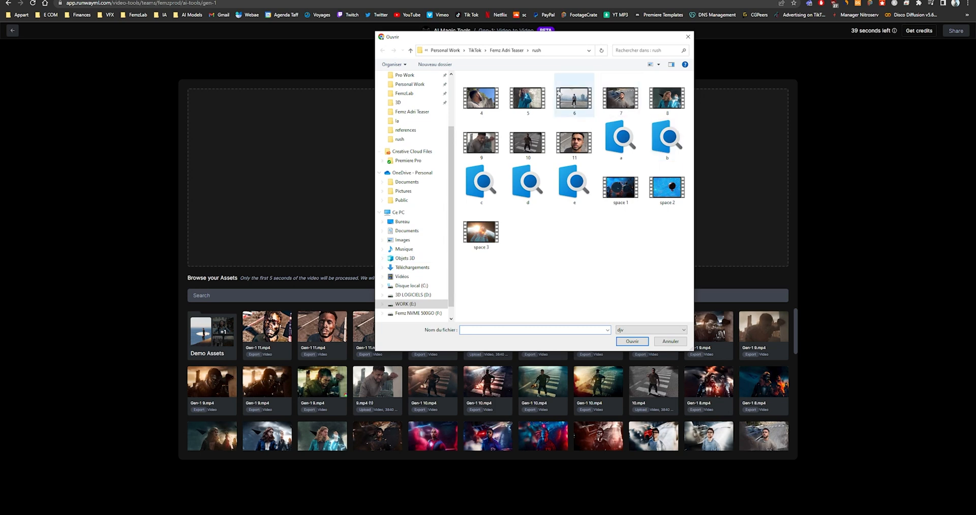
{"action": "left_click", "coordinate": [575, 98]}
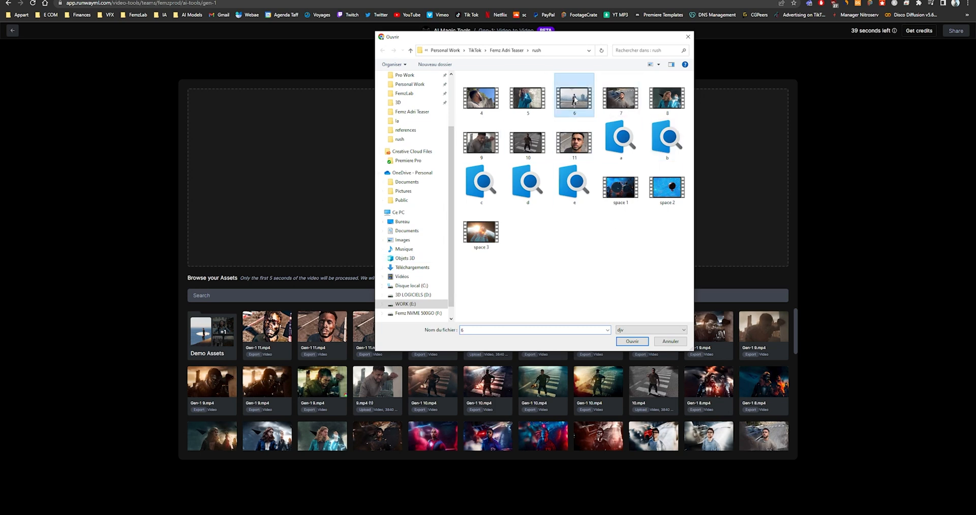
{"action": "left_click", "coordinate": [633, 341]}
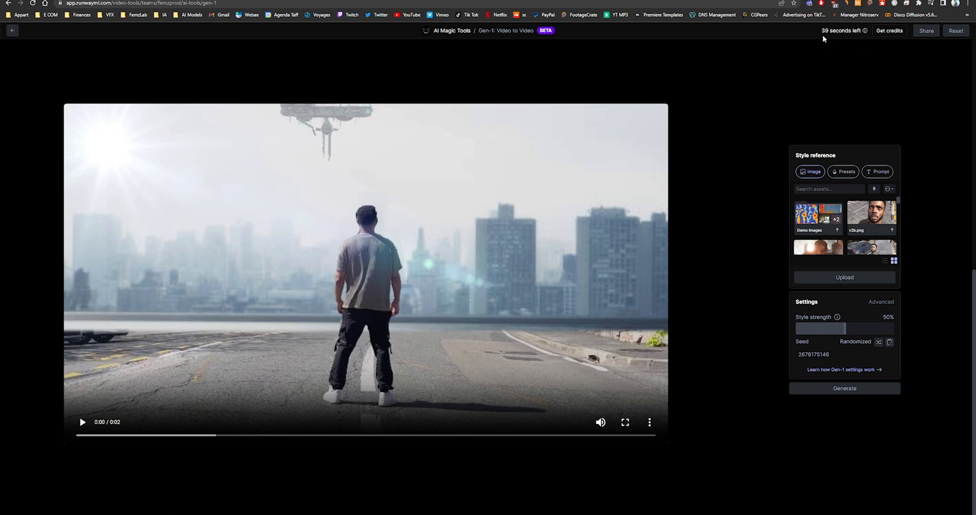
Step: Try the Claymation and Watercolor presets as style reference, and view the text prompt option
{"action": "mouse_move", "coordinate": [849, 38]}
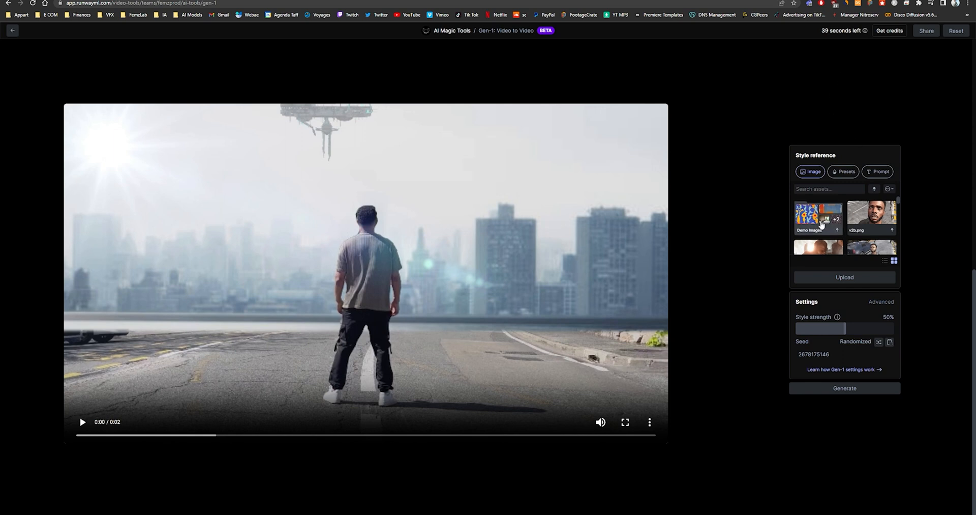
{"action": "left_click", "coordinate": [845, 171]}
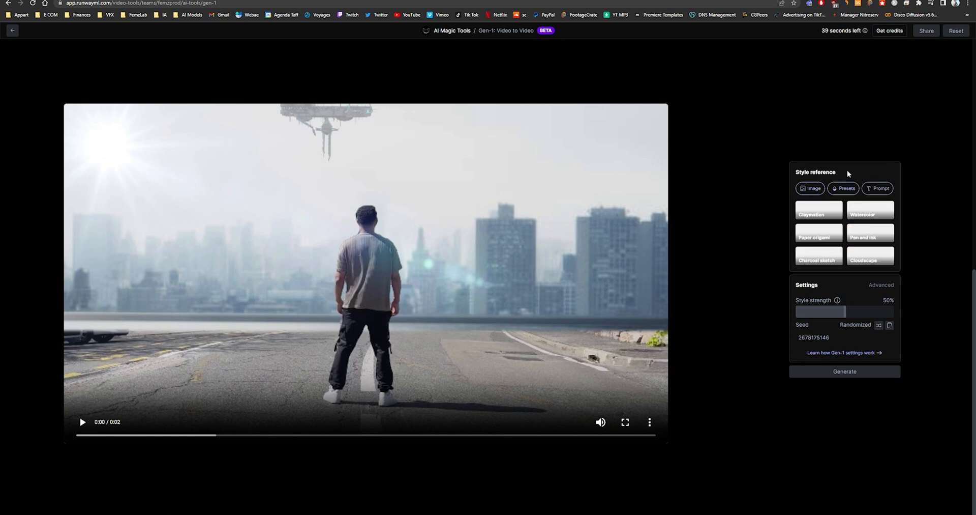
{"action": "left_click", "coordinate": [829, 216]}
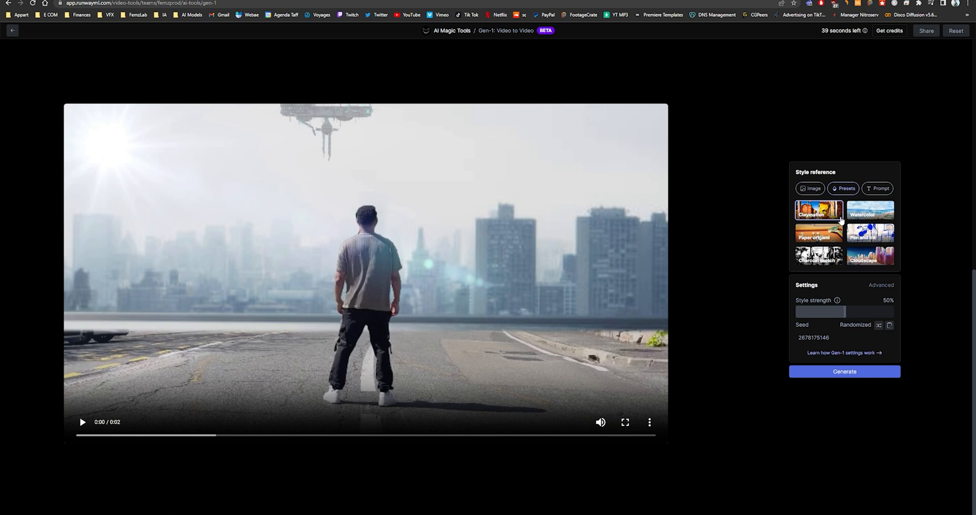
{"action": "left_click", "coordinate": [840, 241]}
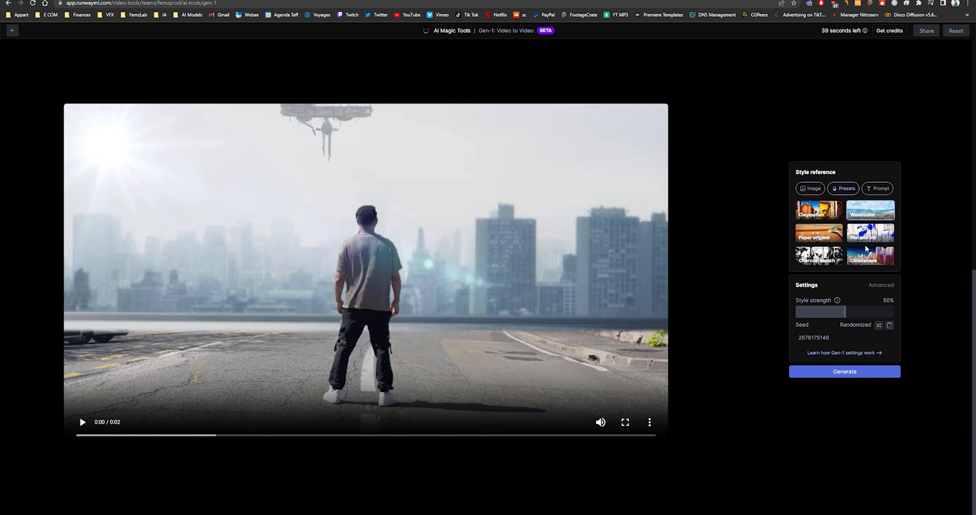
{"action": "left_click", "coordinate": [871, 210]}
{"action": "left_click", "coordinate": [882, 191]}
{"action": "left_click", "coordinate": [831, 210]}
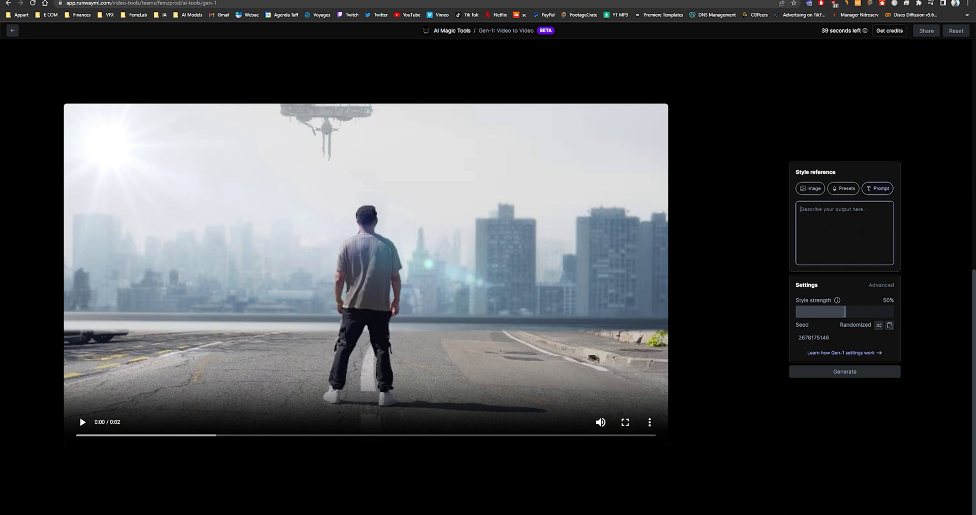
Step: Choose the ruined-city image 196088.jpg (1) from the existing assets as the style reference
{"action": "left_click", "coordinate": [813, 189]}
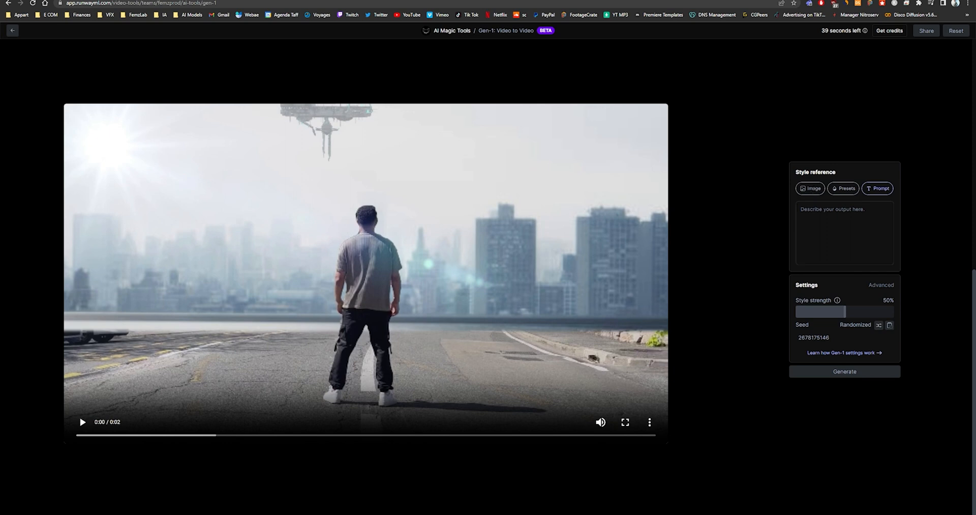
{"action": "scroll", "coordinate": [832, 235], "scroll_direction": "down", "scroll_amount": 5}
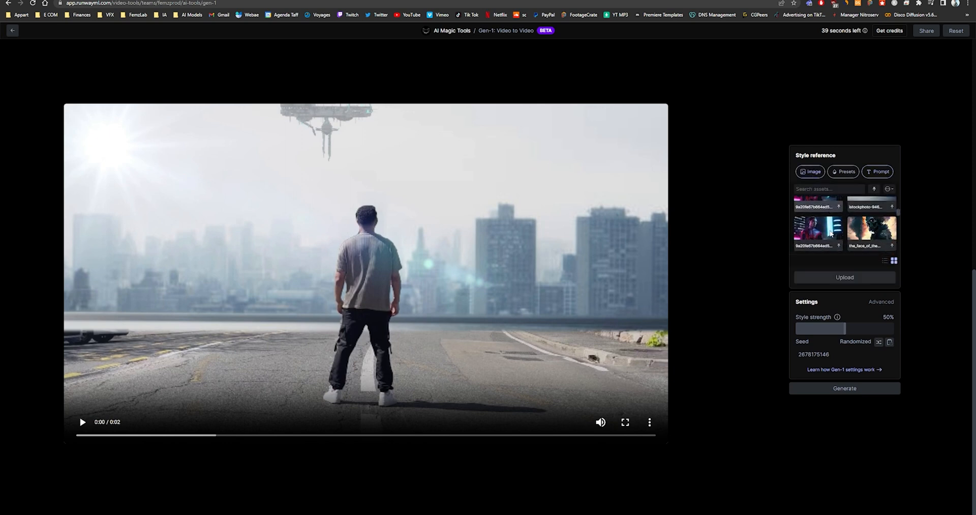
{"action": "scroll", "coordinate": [839, 226], "scroll_direction": "down", "scroll_amount": 5}
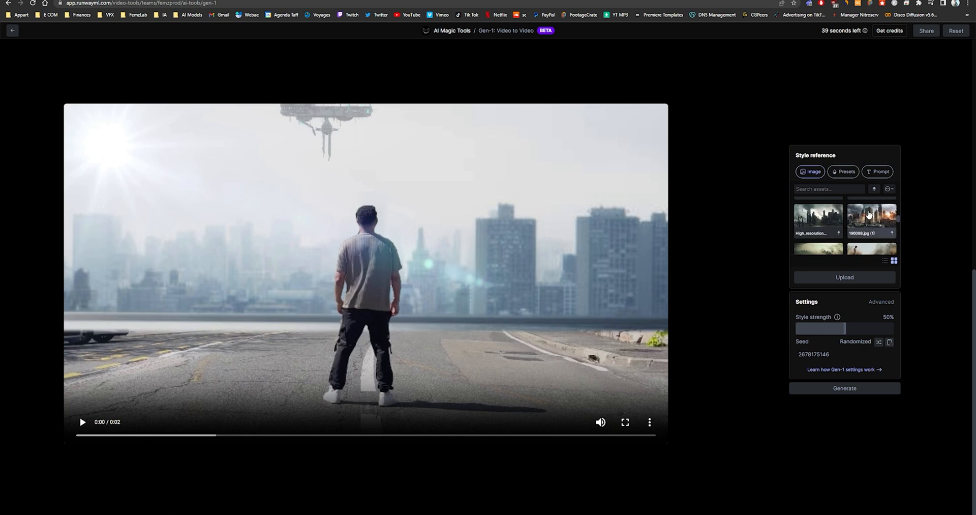
{"action": "left_click", "coordinate": [875, 222]}
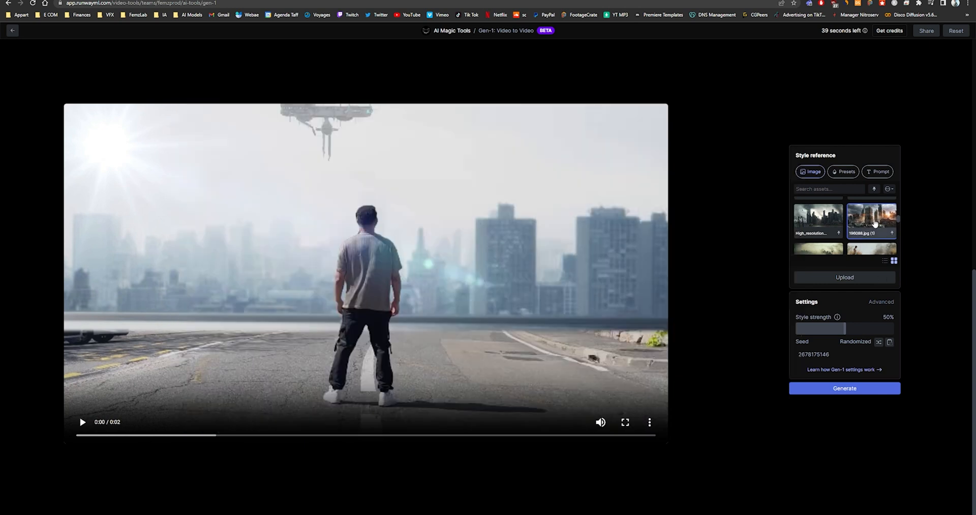
{"action": "left_click", "coordinate": [846, 278]}
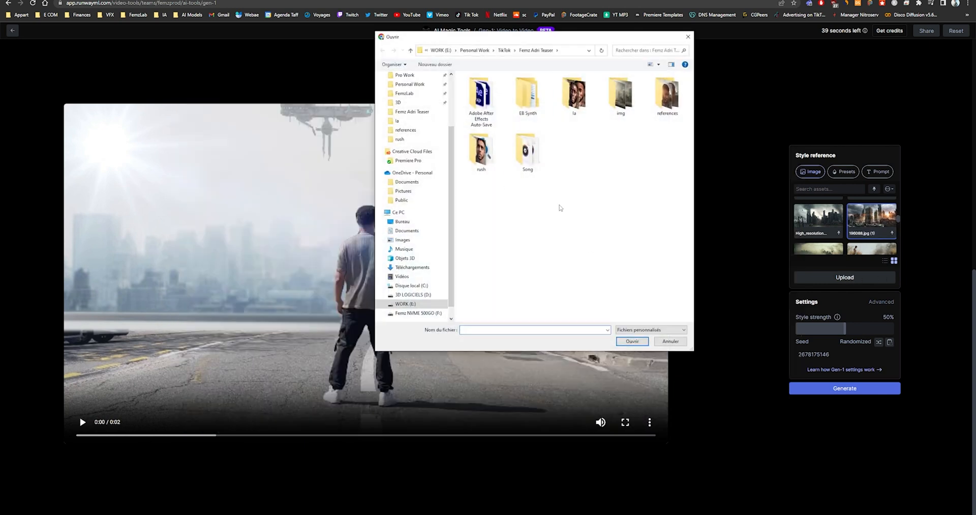
{"action": "left_click", "coordinate": [688, 37]}
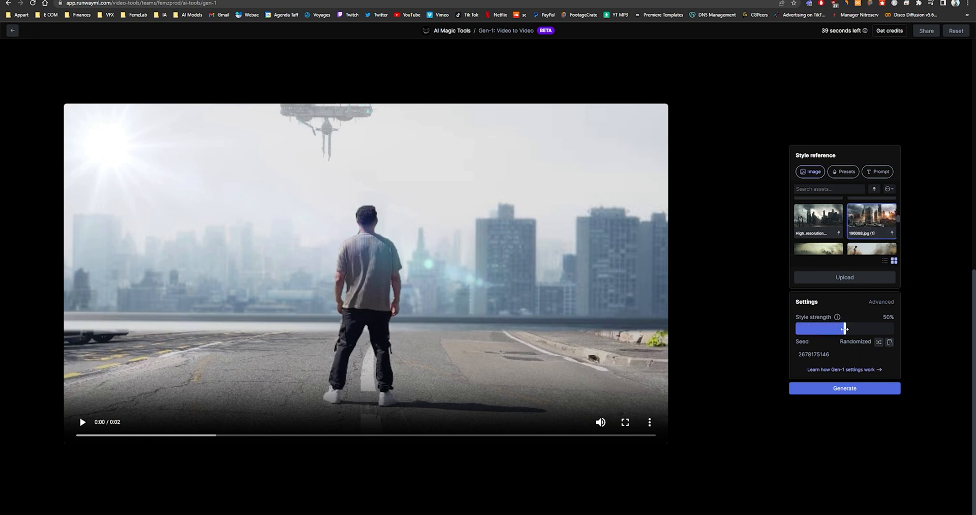
Step: Lower the style strength, and set the Structural consistency to 7 in the advanced settings
{"action": "left_click_drag", "start_coordinate": [845, 328], "coordinate": [801, 328]}
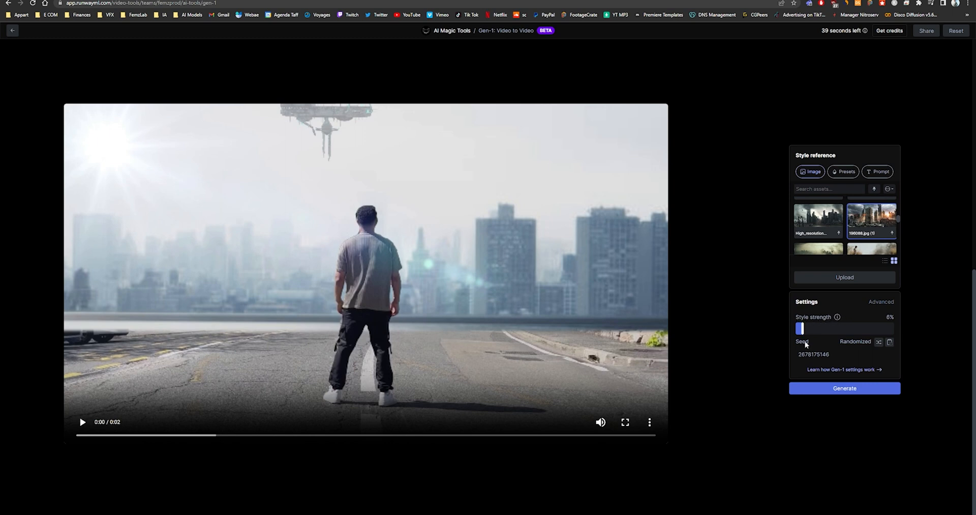
{"action": "left_click_drag", "start_coordinate": [802, 328], "coordinate": [816, 328]}
{"action": "left_click", "coordinate": [883, 302]}
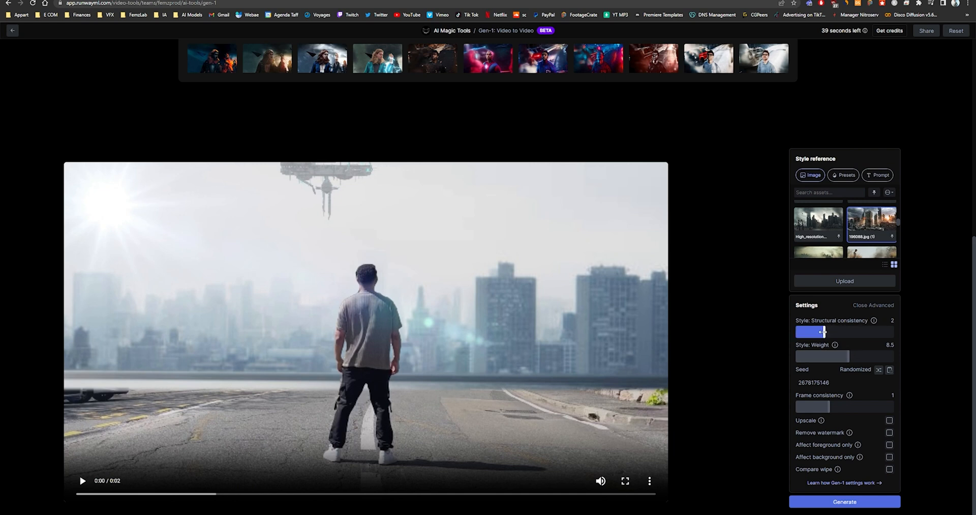
{"action": "left_click_drag", "start_coordinate": [811, 331], "coordinate": [782, 332]}
{"action": "left_click_drag", "start_coordinate": [797, 331], "coordinate": [893, 332]}
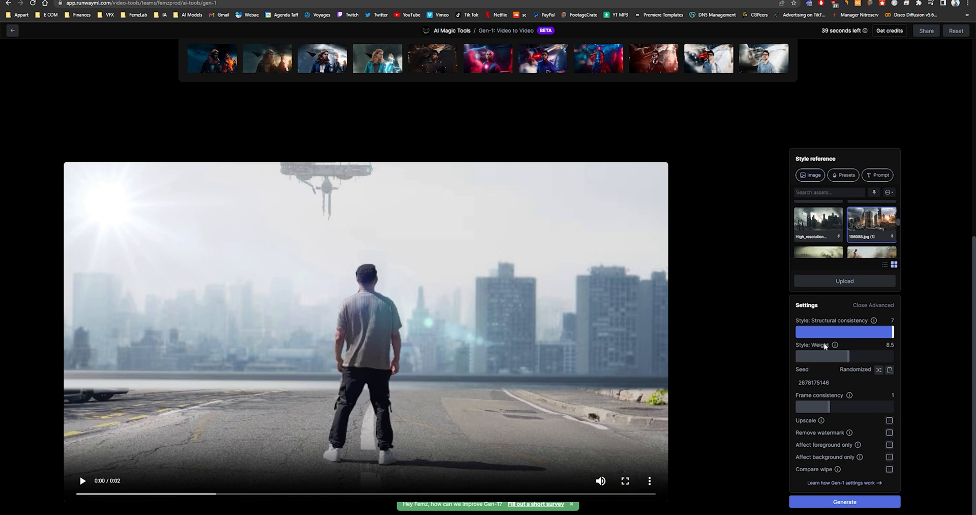
Step: Try low and high Style Weight values, checking the recommended range, and set the weight to 5.7
{"action": "mouse_move", "coordinate": [836, 346]}
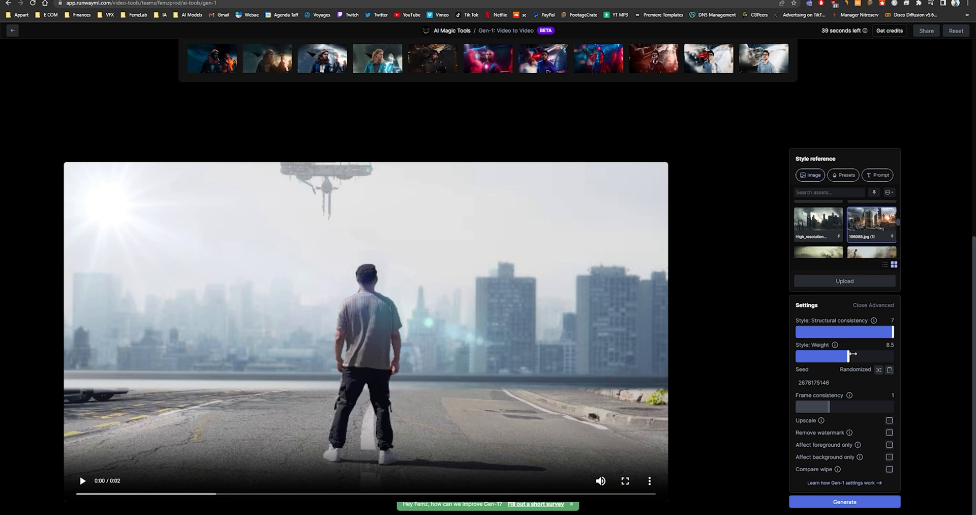
{"action": "left_click_drag", "start_coordinate": [849, 354], "coordinate": [808, 355]}
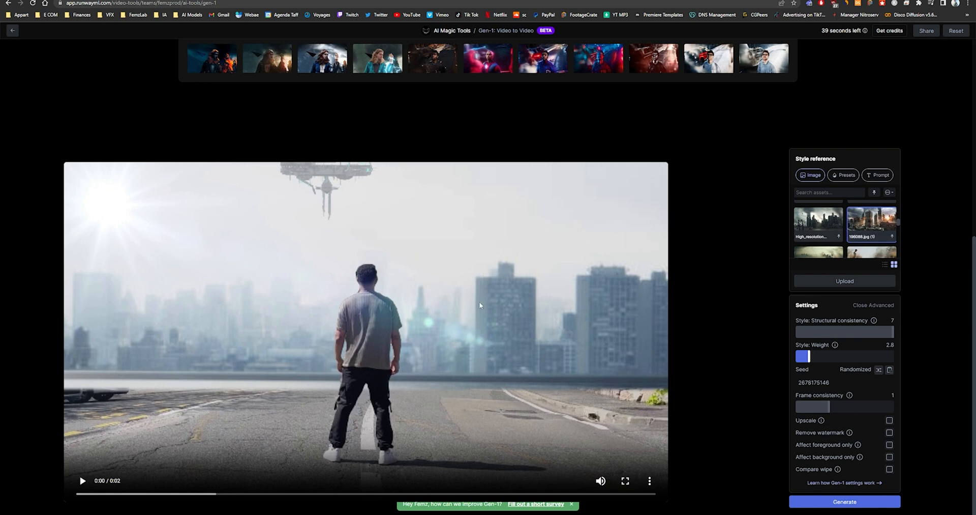
{"action": "left_click_drag", "start_coordinate": [808, 356], "coordinate": [876, 356]}
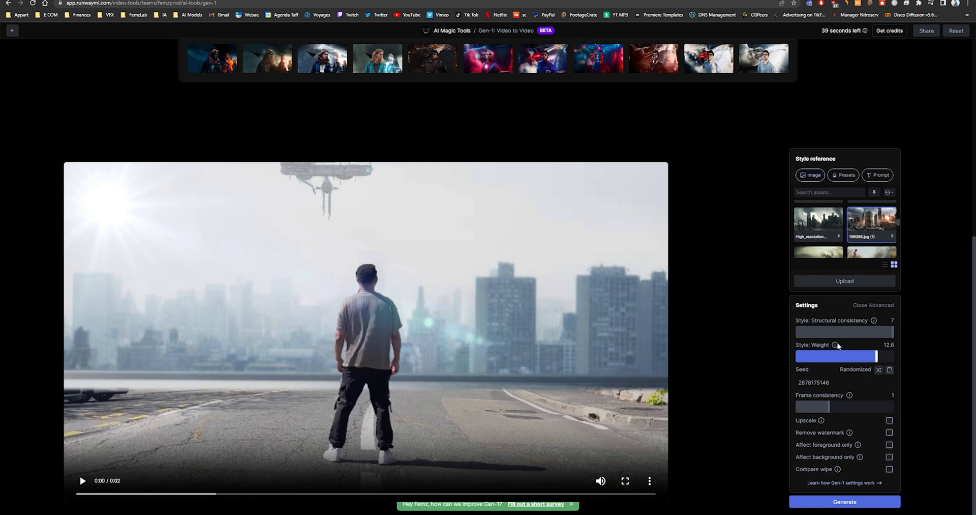
{"action": "mouse_move", "coordinate": [837, 345]}
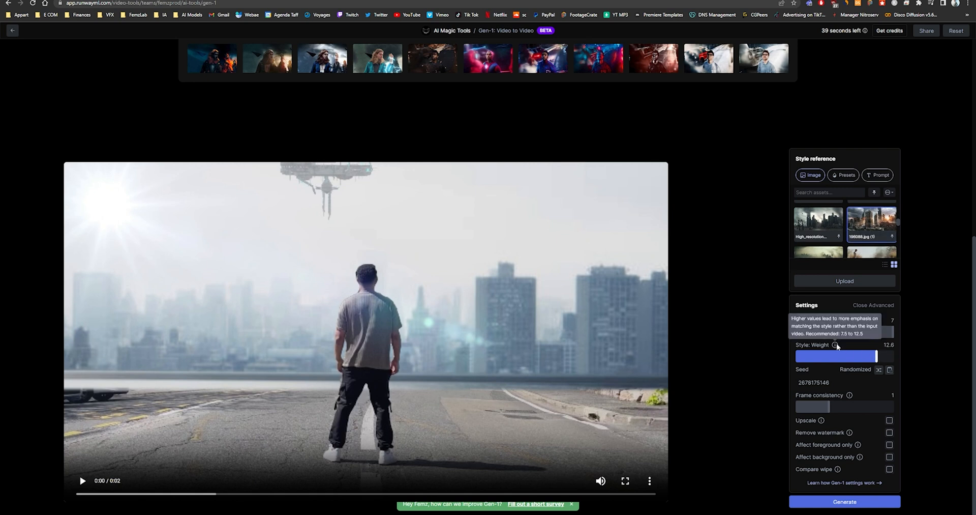
{"action": "left_click_drag", "start_coordinate": [877, 355], "coordinate": [799, 356]}
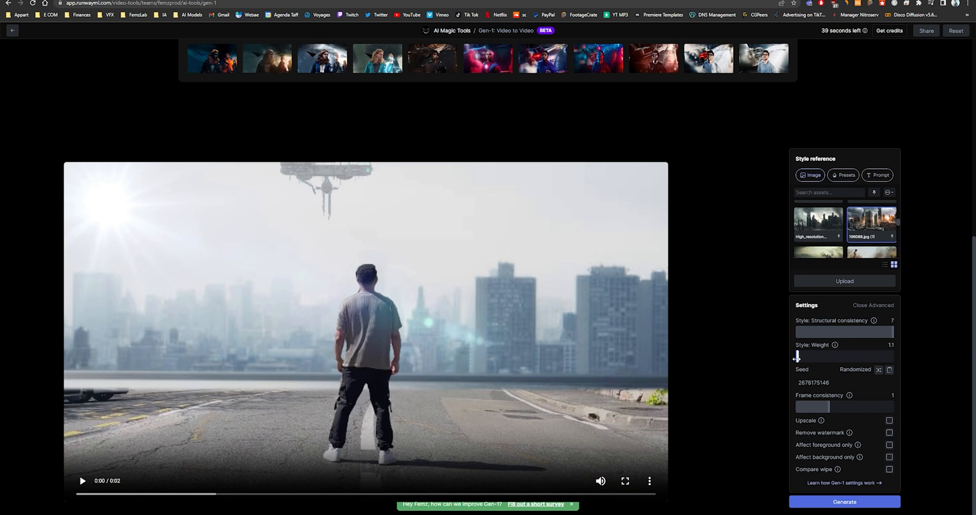
{"action": "left_click_drag", "start_coordinate": [802, 356], "coordinate": [829, 357]}
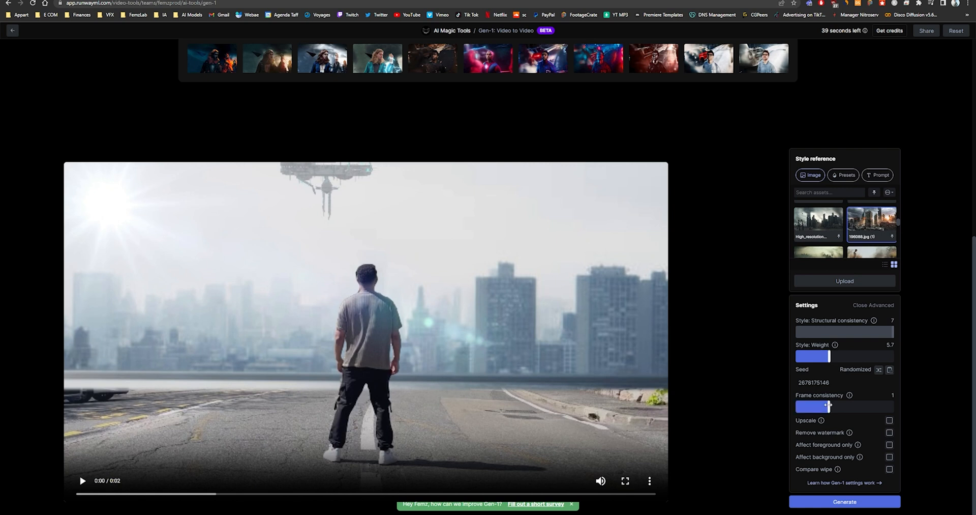
Step: Set the Frame consistency to 0.95 after trying its extremes, and enable Upscale and Remove watermark
{"action": "left_click_drag", "start_coordinate": [829, 405], "coordinate": [873, 405]}
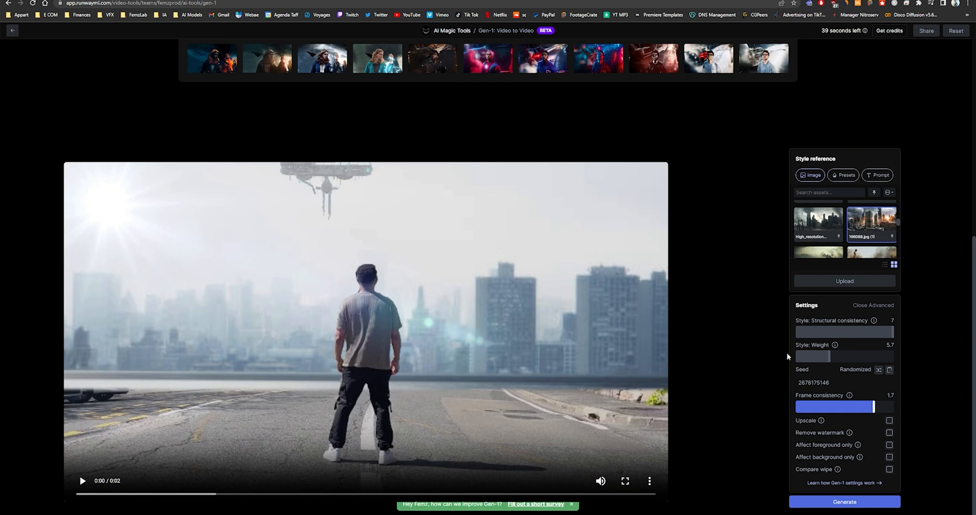
{"action": "left_click_drag", "start_coordinate": [878, 405], "coordinate": [876, 409]}
{"action": "left_click_drag", "start_coordinate": [877, 407], "coordinate": [803, 407]}
{"action": "right_click", "coordinate": [804, 412]}
{"action": "left_click", "coordinate": [768, 418]}
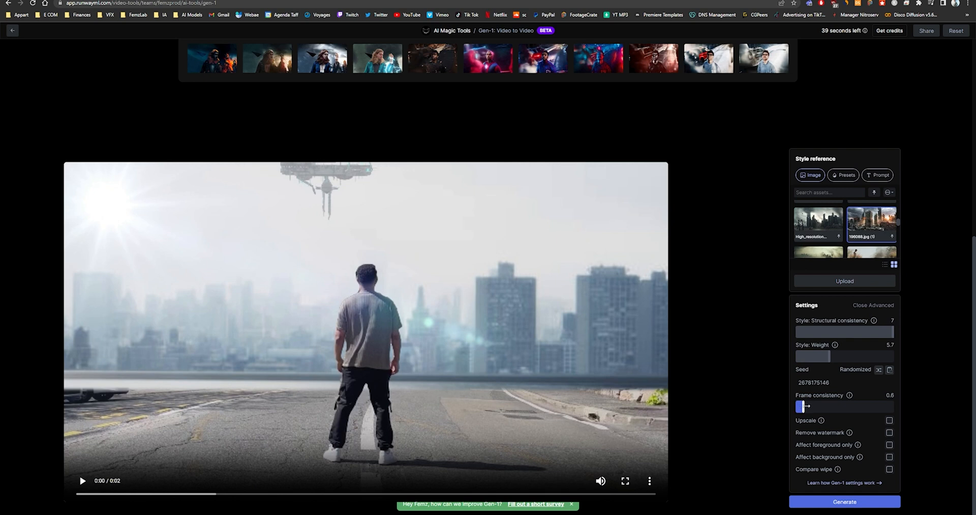
{"action": "left_click_drag", "start_coordinate": [804, 408], "coordinate": [897, 406]}
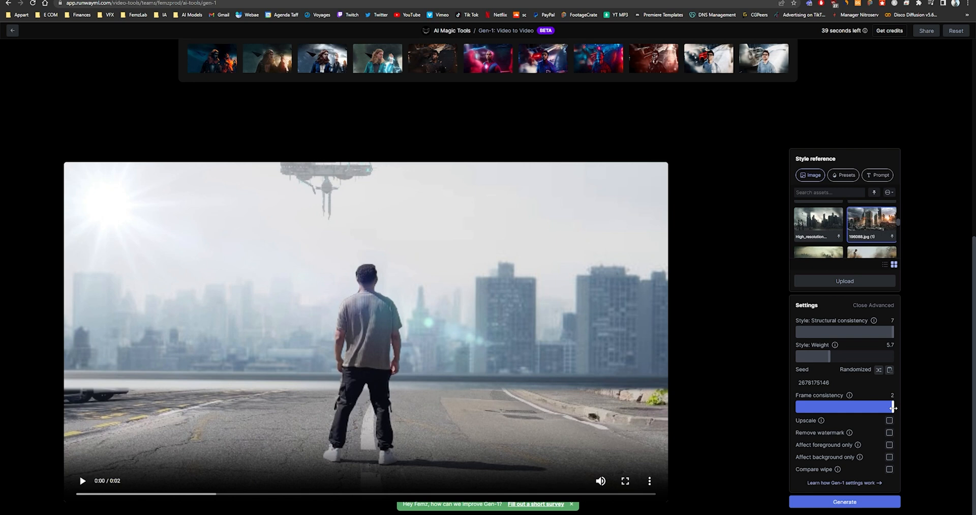
{"action": "left_click_drag", "start_coordinate": [892, 408], "coordinate": [829, 407]}
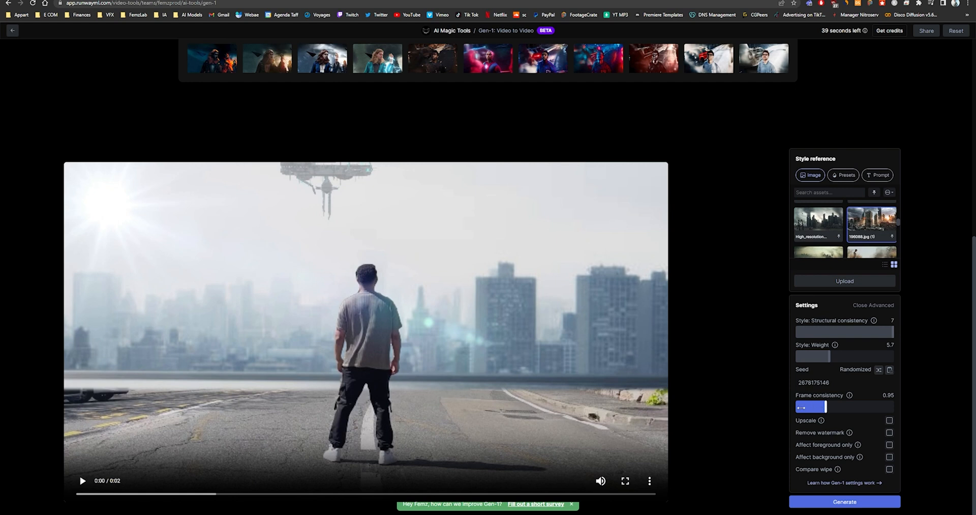
{"action": "left_click", "coordinate": [890, 420]}
{"action": "left_click", "coordinate": [890, 434]}
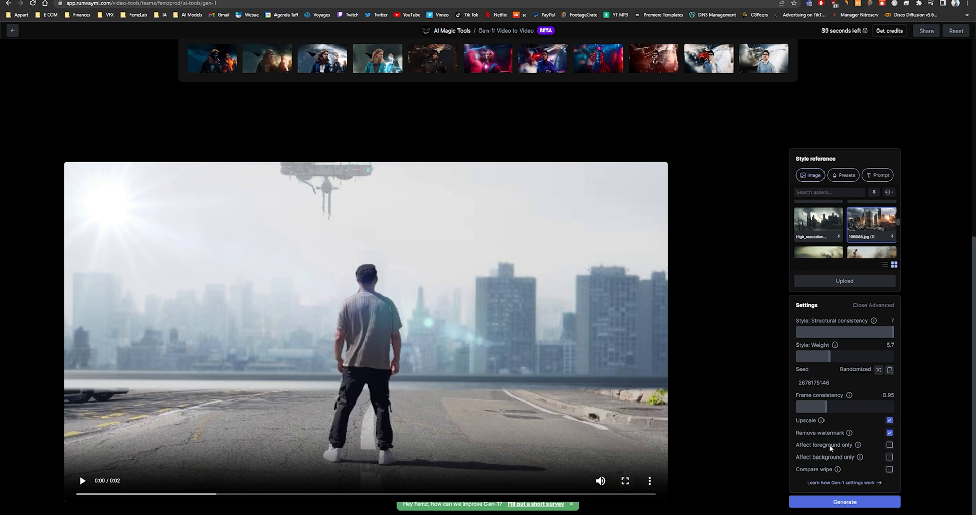
Step: Try the Affect foreground only, Affect background only and Compare wipe options one at a time, leaving all three off
{"action": "left_click", "coordinate": [890, 445]}
{"action": "left_click", "coordinate": [890, 446]}
{"action": "left_click", "coordinate": [890, 457]}
{"action": "left_click", "coordinate": [889, 457]}
{"action": "left_click", "coordinate": [889, 469]}
{"action": "left_click", "coordinate": [889, 469]}
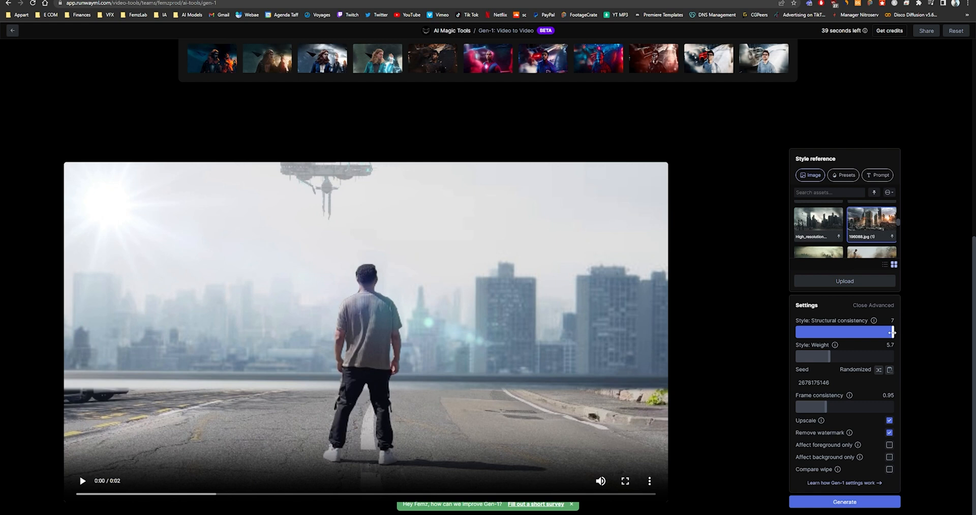
Step: Set Structural consistency to 1, Style Weight to 6 and Frame consistency to 1, and generate the restyled video
{"action": "left_click_drag", "start_coordinate": [893, 332], "coordinate": [813, 332]}
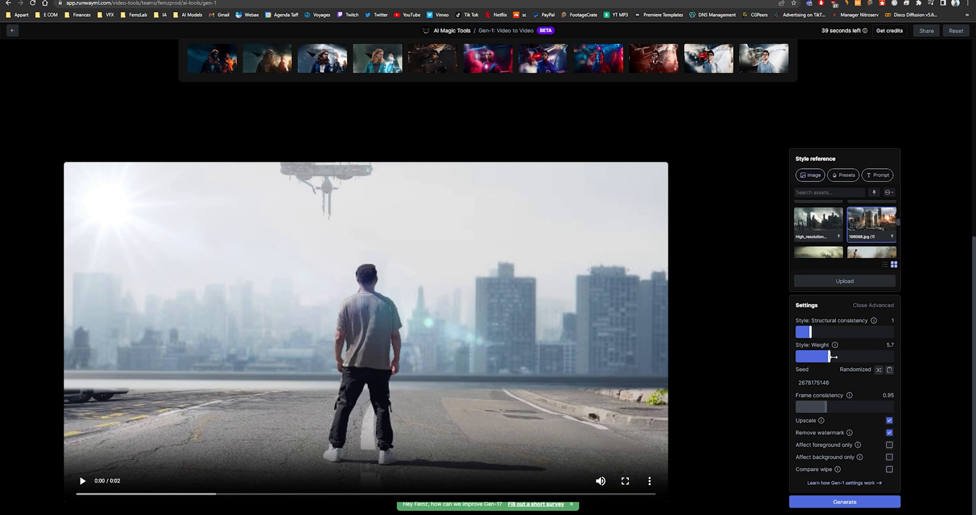
{"action": "left_click_drag", "start_coordinate": [828, 356], "coordinate": [831, 357]}
{"action": "left_click_drag", "start_coordinate": [826, 406], "coordinate": [828, 409]}
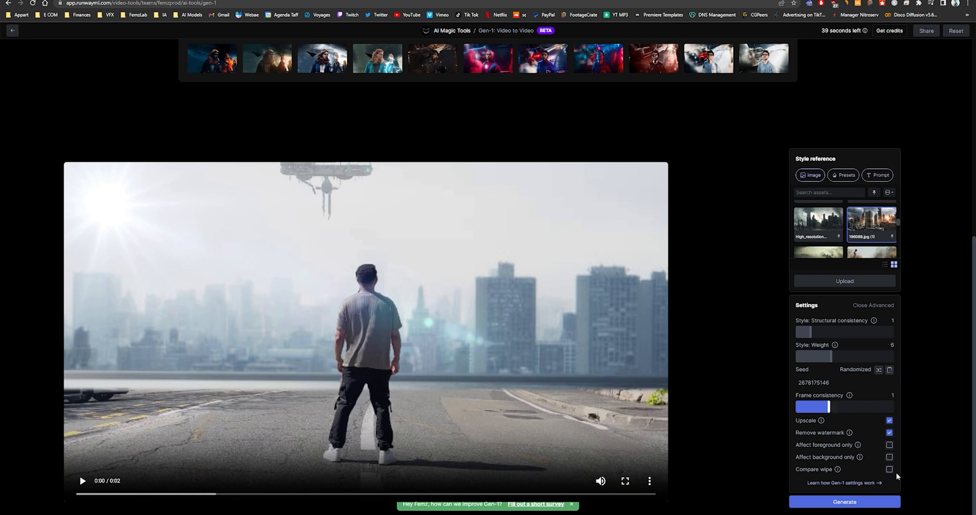
{"action": "left_click", "coordinate": [845, 502]}
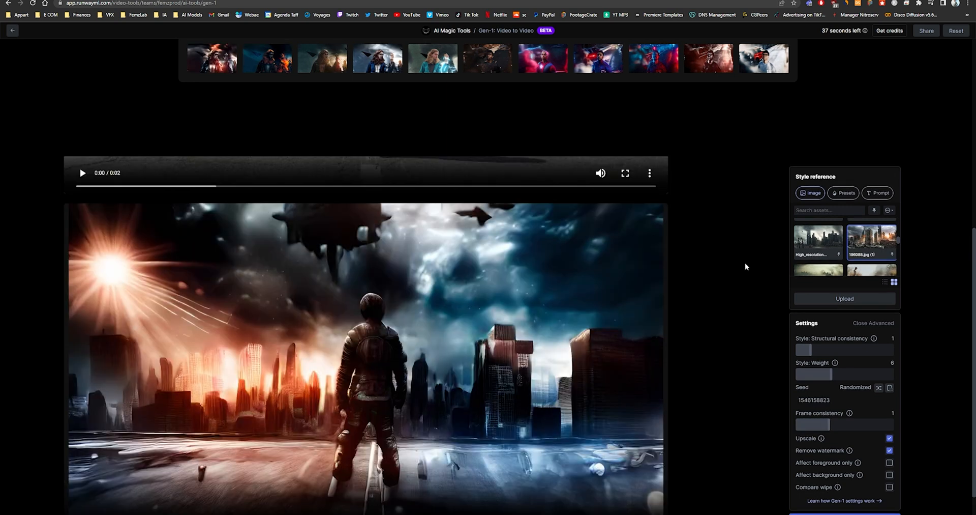
Step: Play the newly generated video through to its end to review the restyled result
{"action": "scroll", "coordinate": [745, 262], "scroll_direction": "down", "scroll_amount": 1}
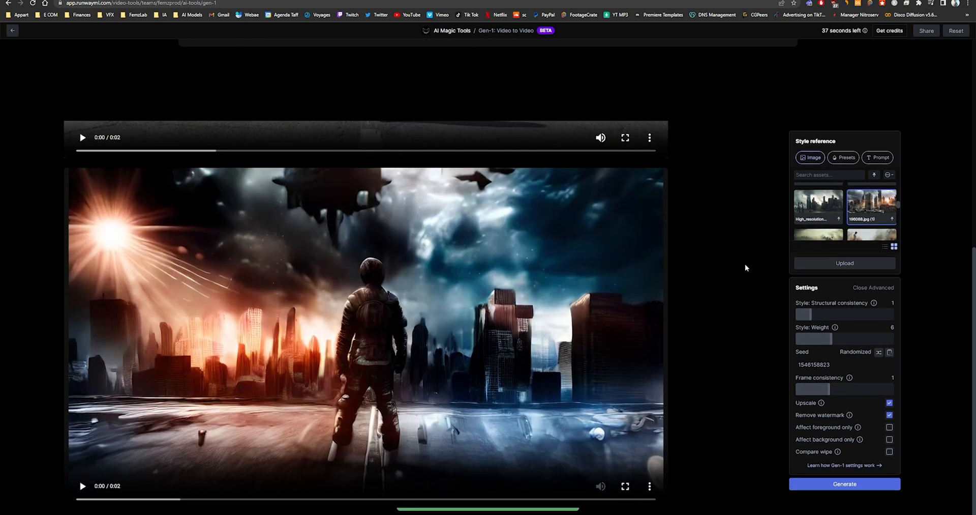
{"action": "left_click", "coordinate": [83, 486]}
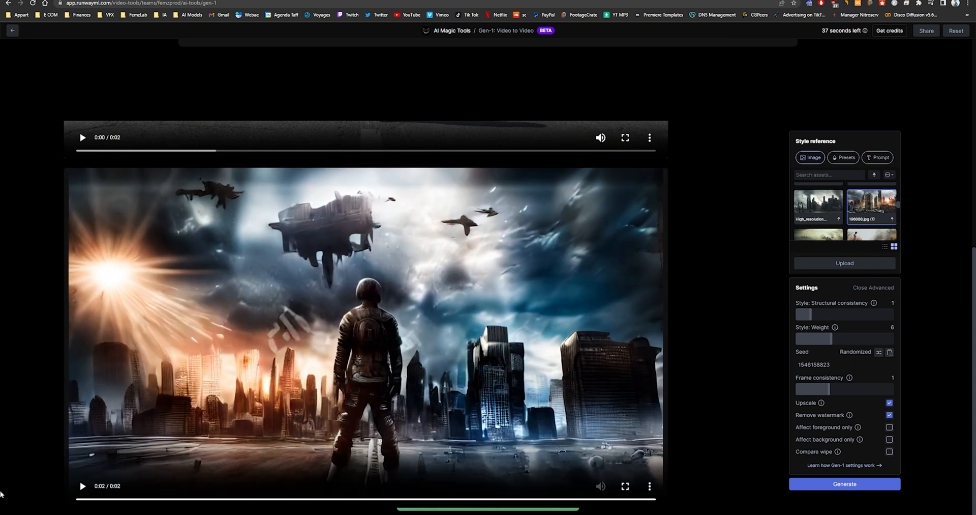
{"action": "mouse_move", "coordinate": [286, 265]}
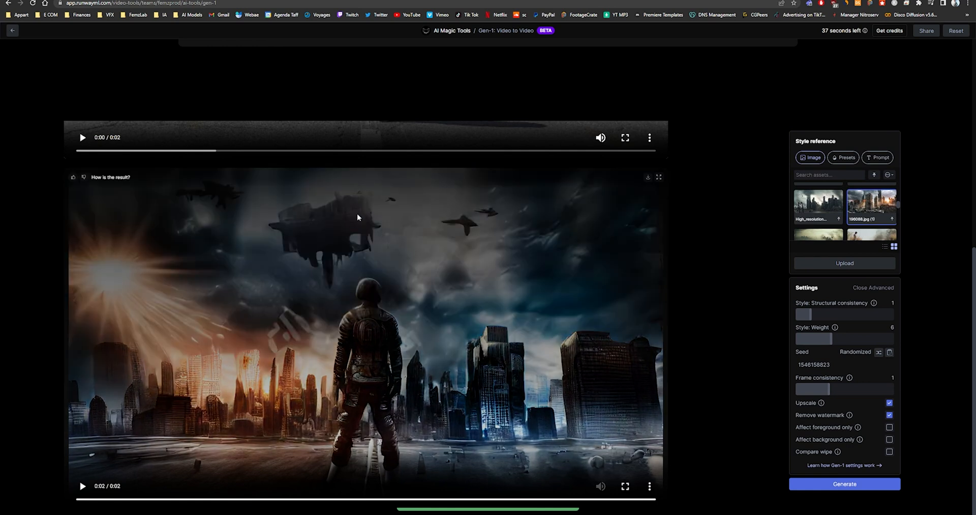